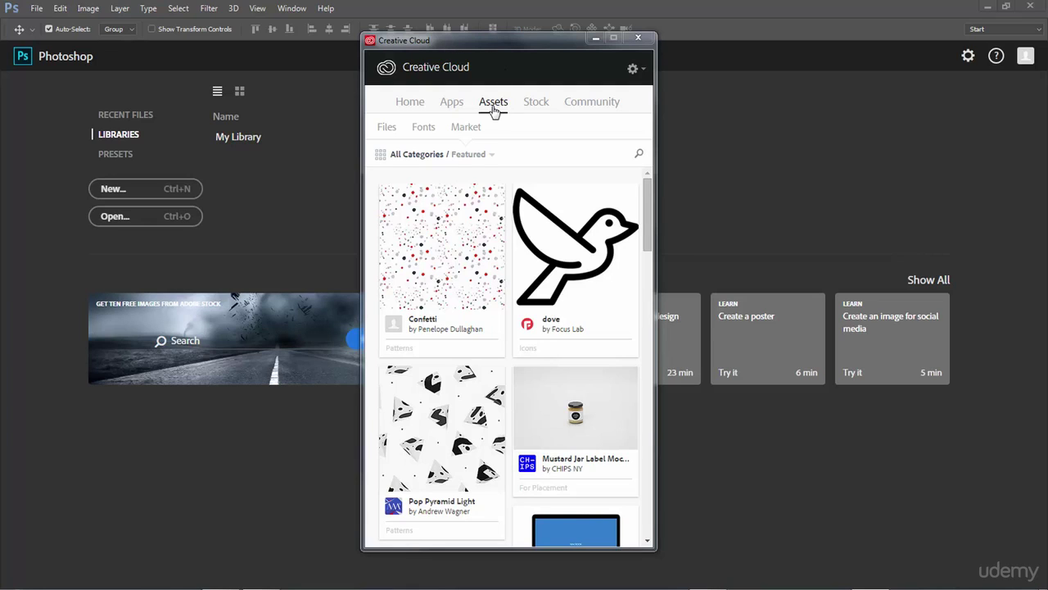
# Step: Search the Creative Cloud Market for 'mockups' and browse the 460 results
pyautogui.click(641, 156)
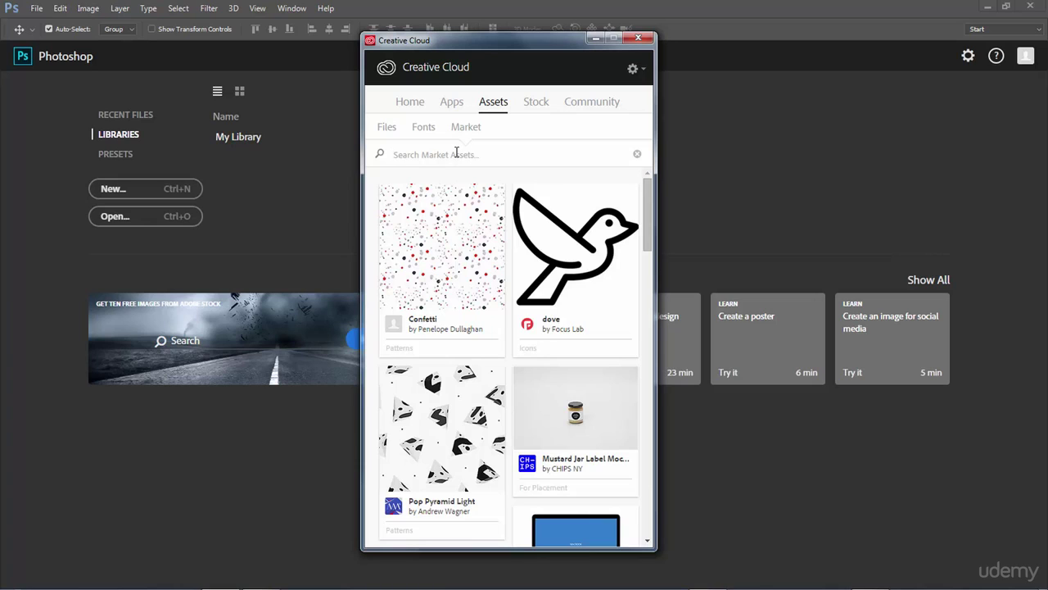
pyautogui.write('mockups')
pyautogui.press('Return')
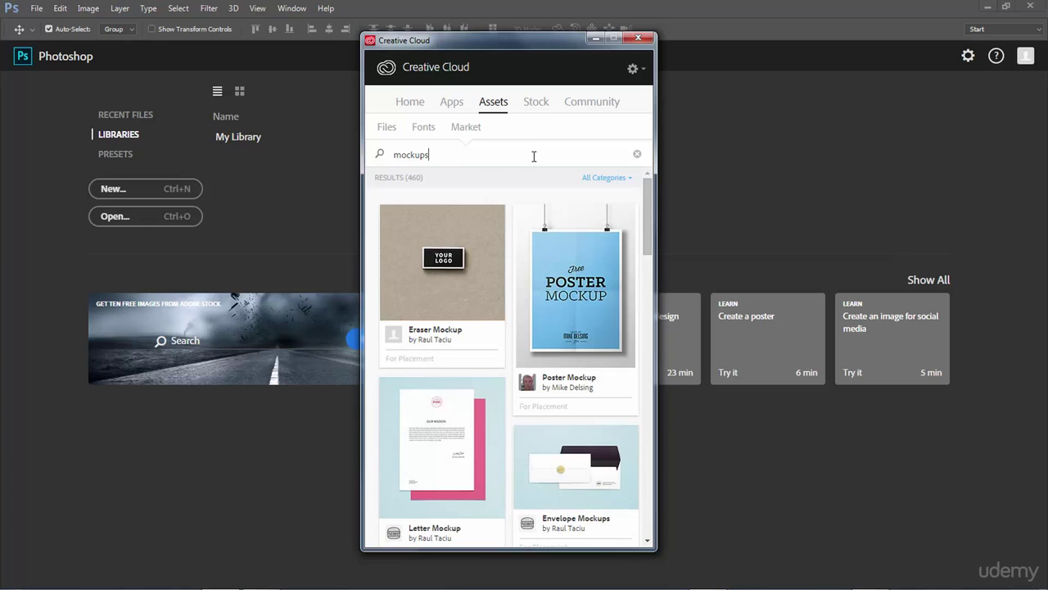
pyautogui.moveTo(651, 213); pyautogui.dragTo(663, 471)
pyautogui.moveTo(628, 412)
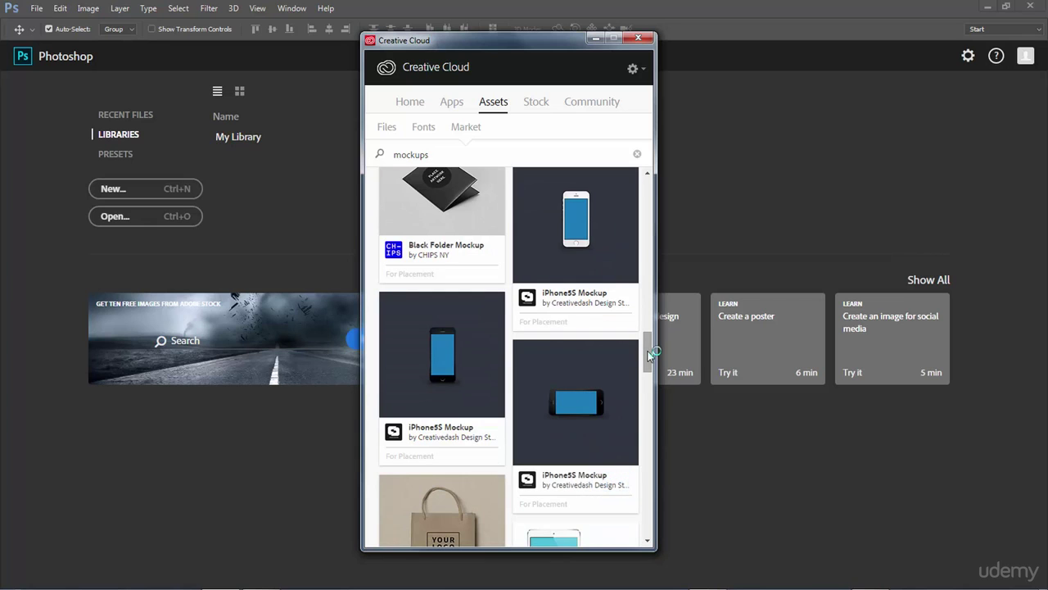
pyautogui.moveTo(649, 352)
pyautogui.mouseDown()
pyautogui.moveTo(636, 192)
pyautogui.moveTo(602, 174)
pyautogui.mouseUp()
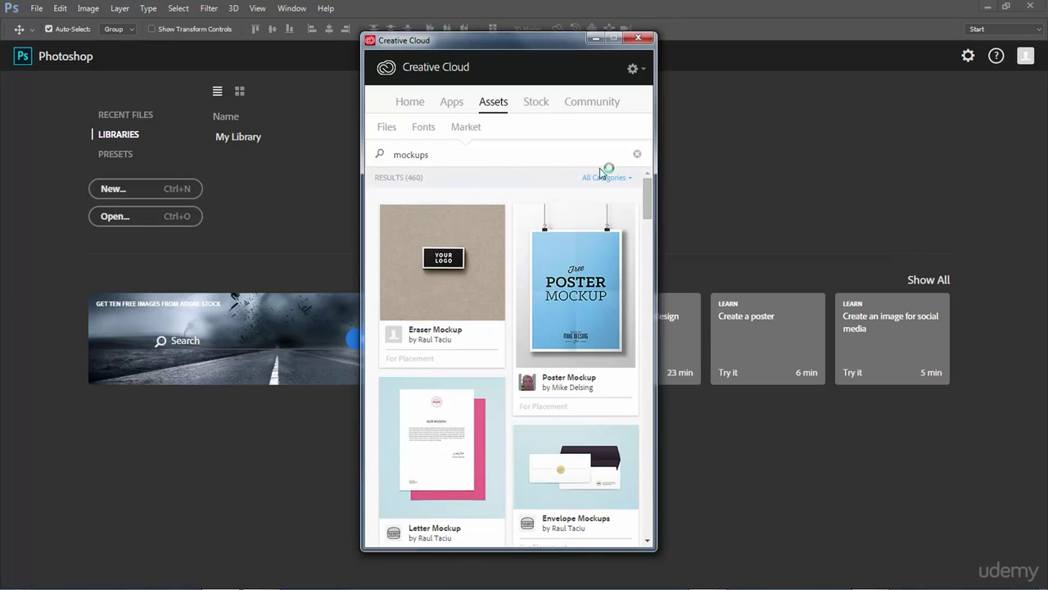
# Step: Narrow the search to 'ipad mockup' and scroll the 30 results to the iPad (cover) card
pyautogui.doubleClick(493, 162)
pyautogui.write('ipad mockup')
pyautogui.press('Return')
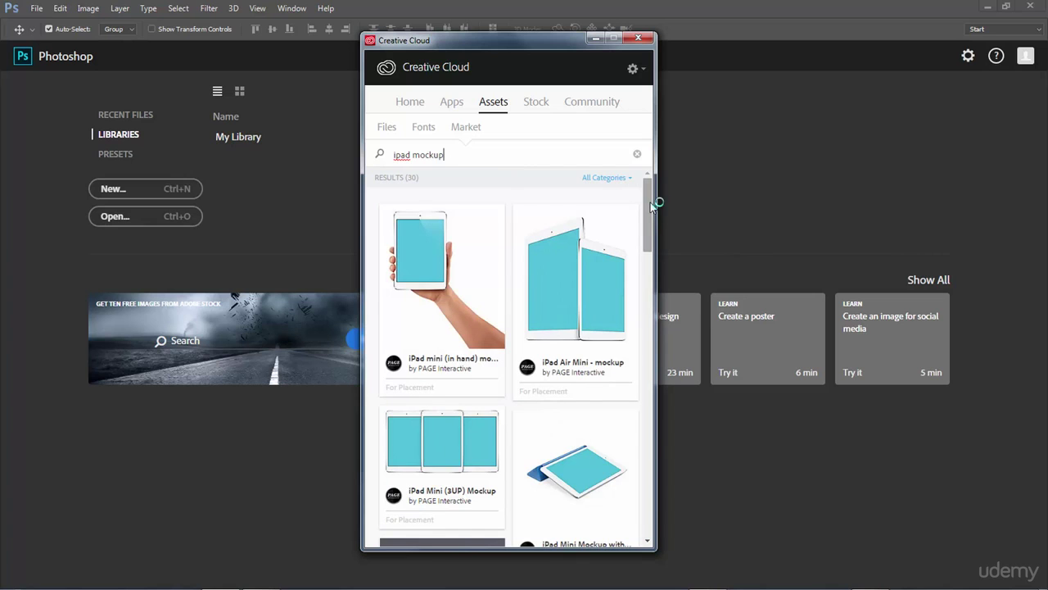
pyautogui.scroll(-1, 651, 213)
pyautogui.moveTo(651, 225); pyautogui.dragTo(655, 393)
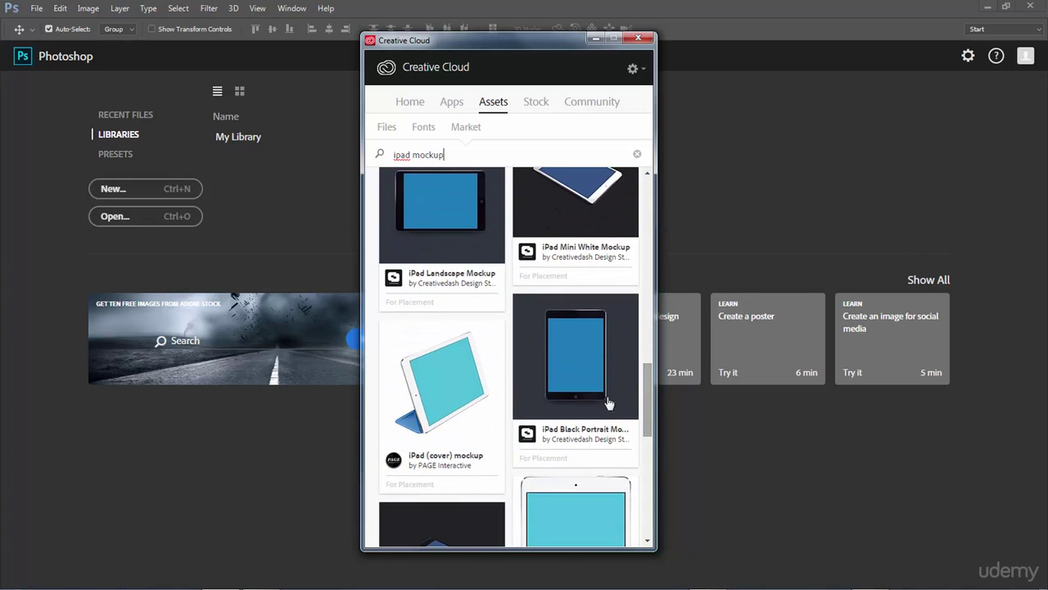
# Step: Download the iPad (cover) mockup's 2.0MB PSD from its details page and return to the results
pyautogui.click(439, 381)
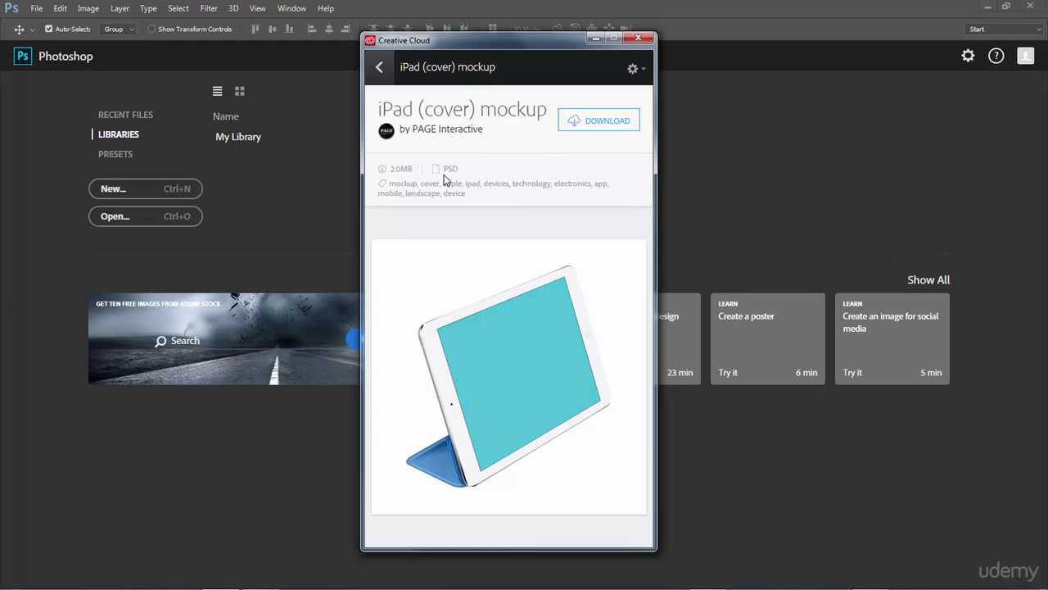
pyautogui.click(602, 125)
pyautogui.click(382, 69)
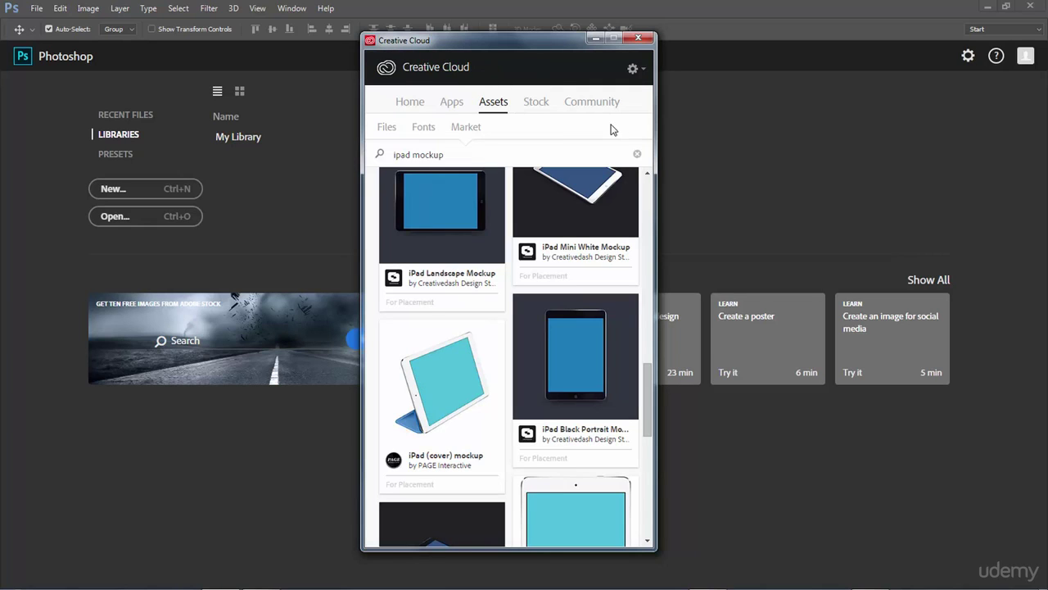
# Step: Search the Market for 'book mockup', open the Hardcover Book MockUp page, then minimize Creative Cloud
pyautogui.click(637, 154)
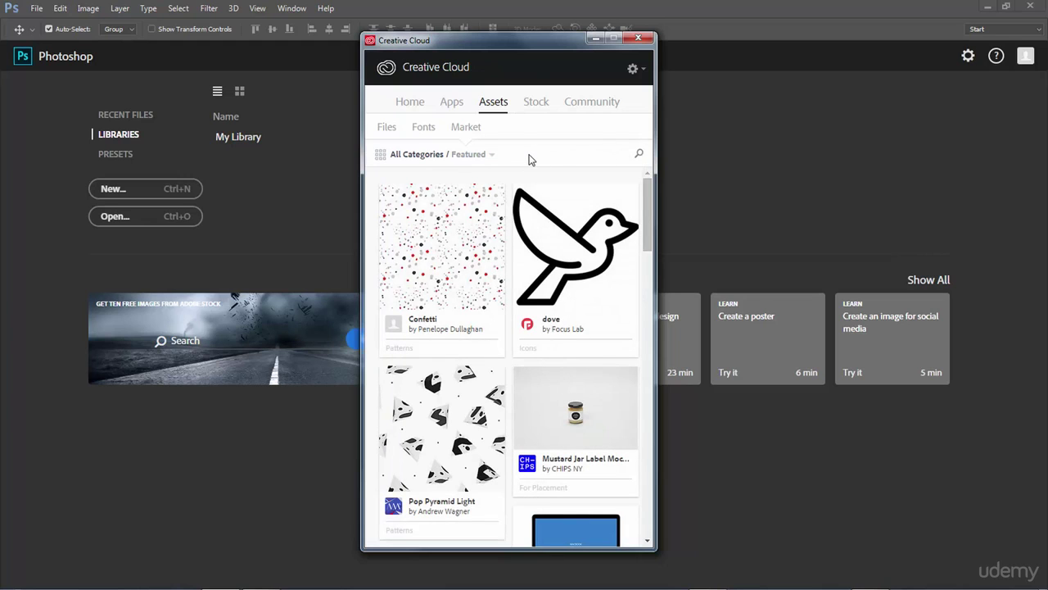
pyautogui.click(619, 151)
pyautogui.write('book mockup')
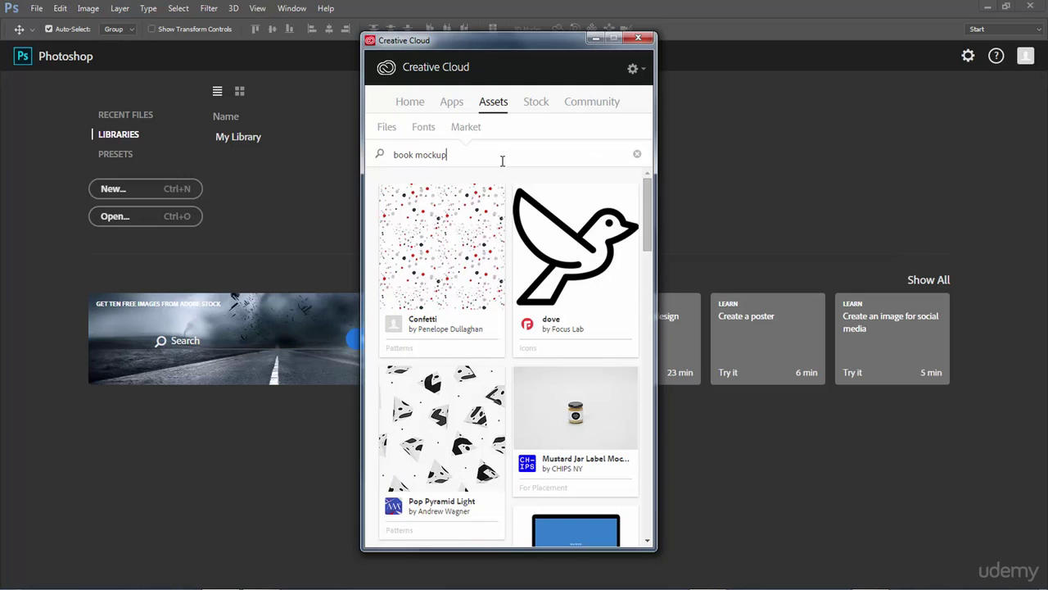
pyautogui.press('Return')
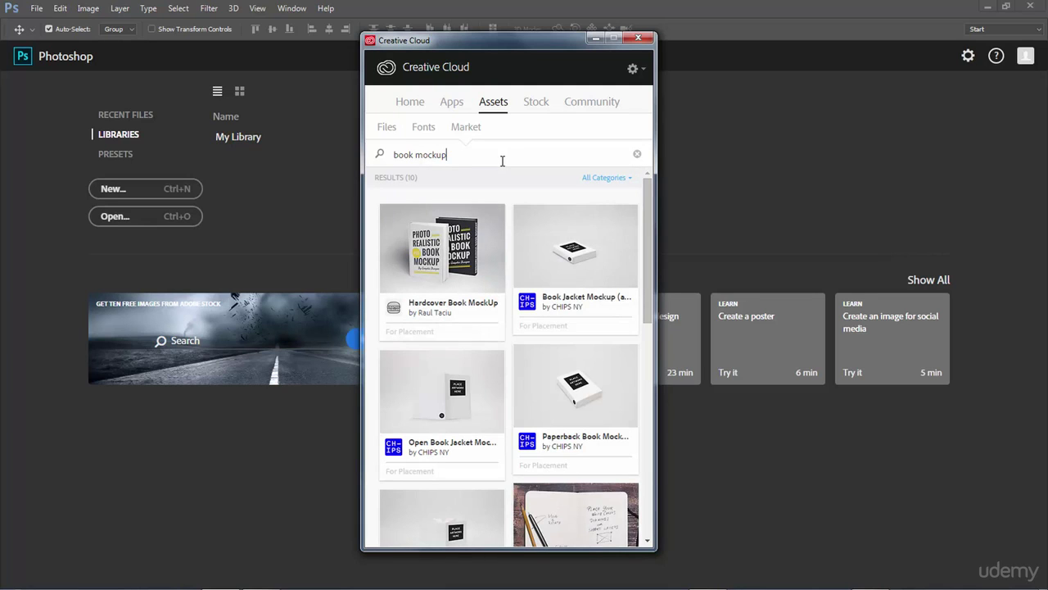
pyautogui.moveTo(444, 300)
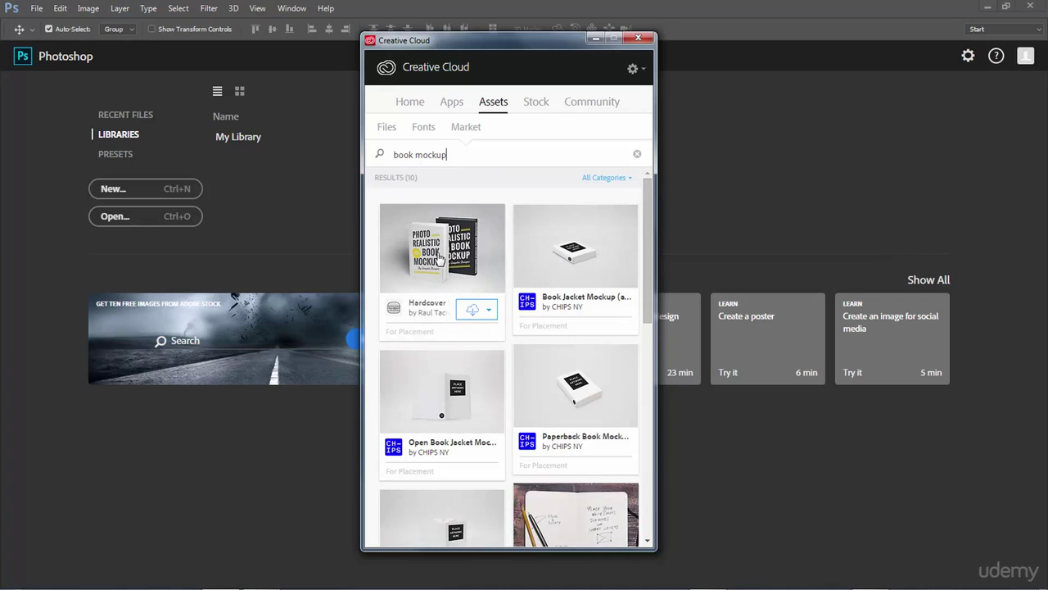
pyautogui.click(440, 259)
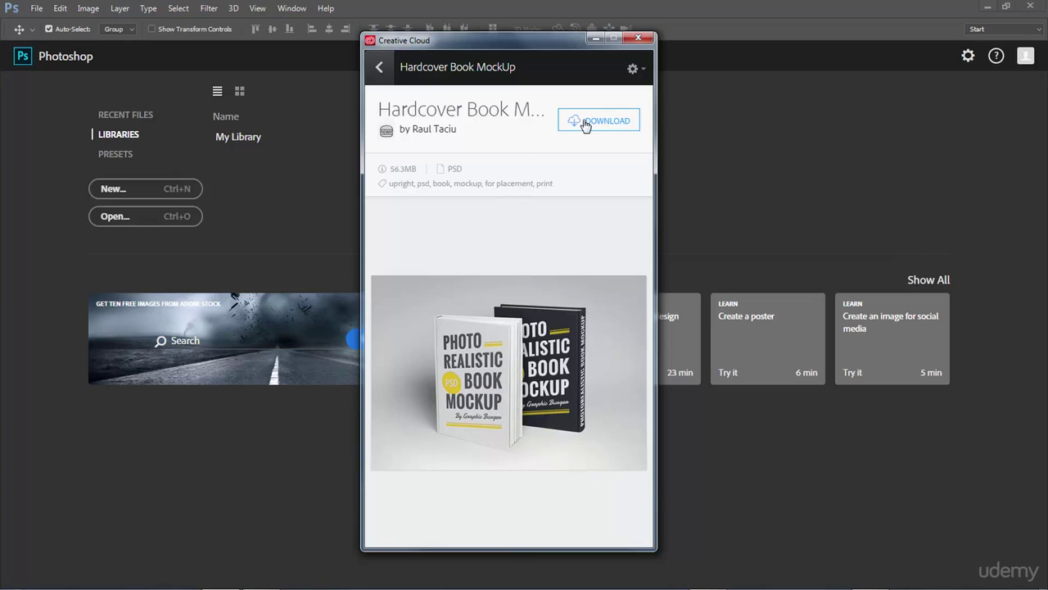
pyautogui.click(596, 43)
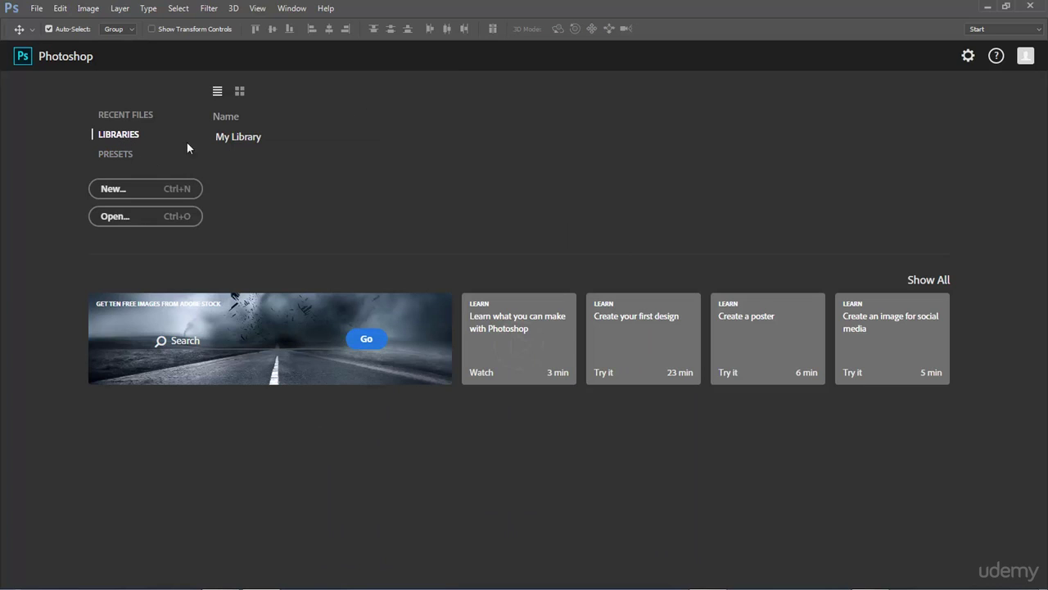
# Step: From the Libraries panel, open the iPad (cover) mockup graphic for editing as iPadcovermockup.psd
pyautogui.click(230, 139)
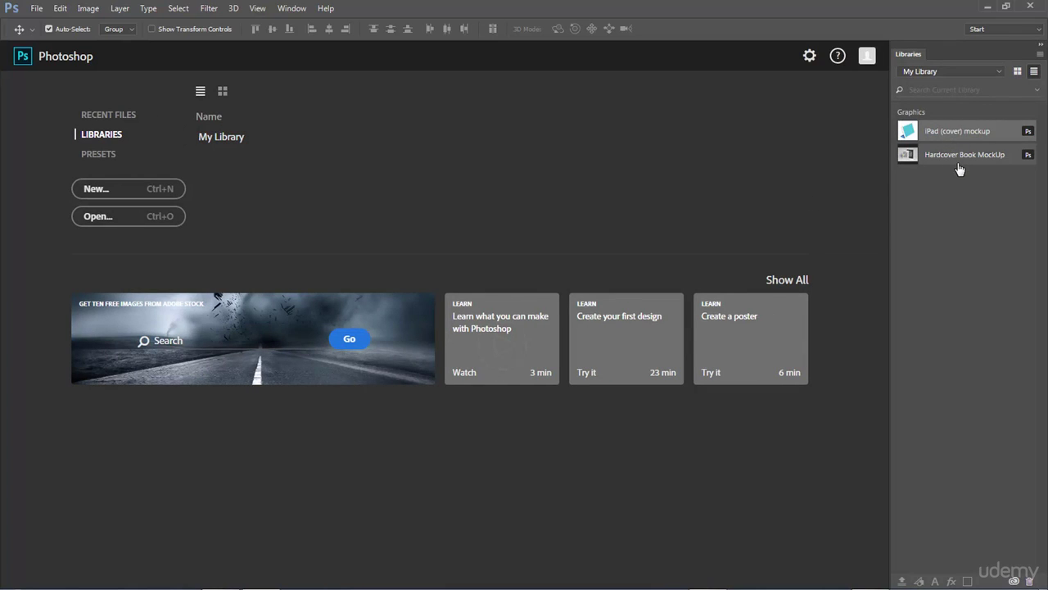
pyautogui.rightClick(990, 132)
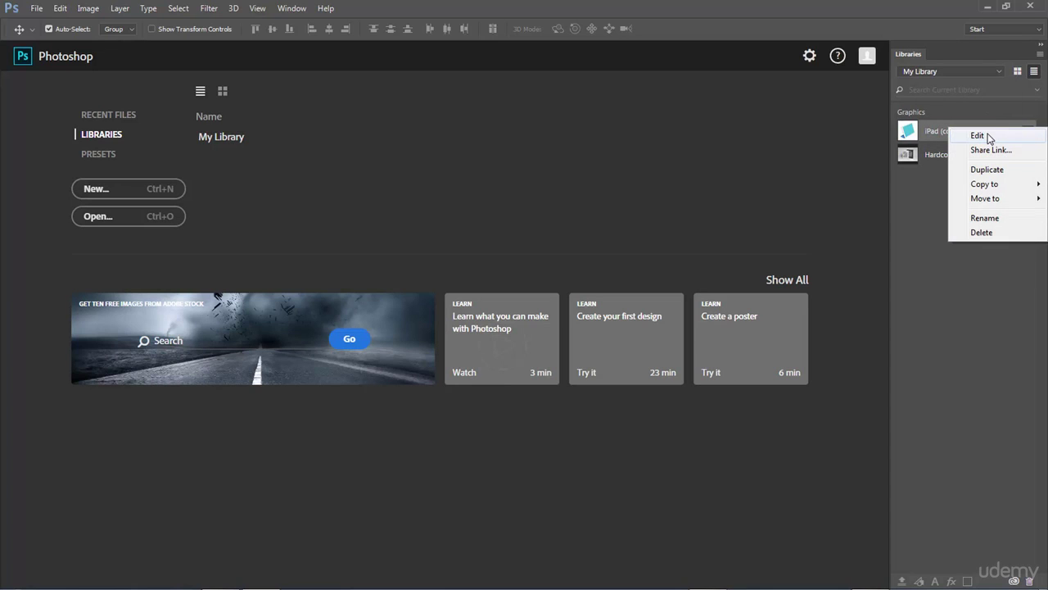
pyautogui.click(988, 137)
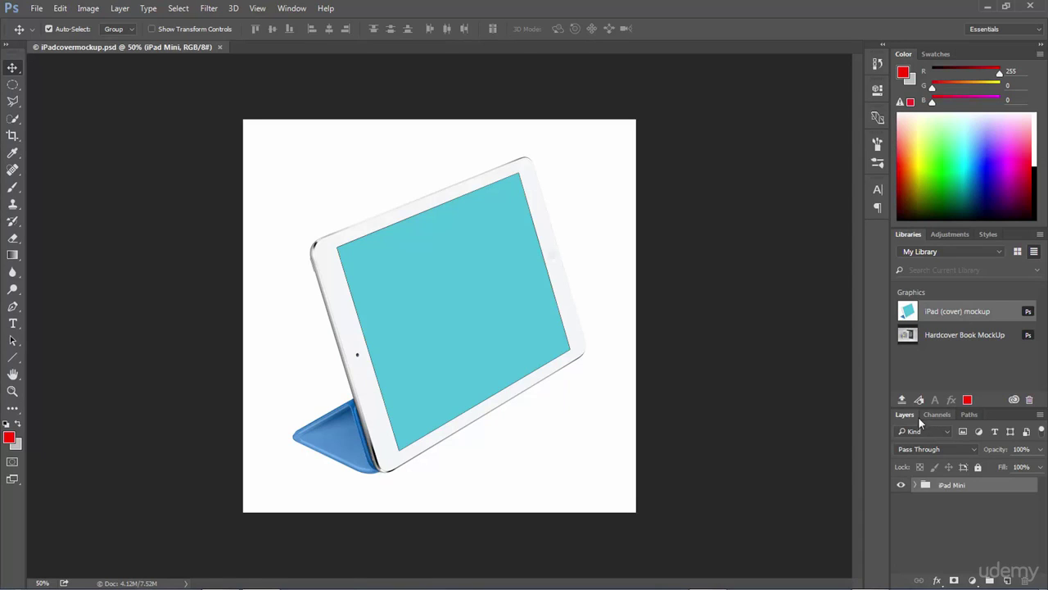
pyautogui.click(915, 487)
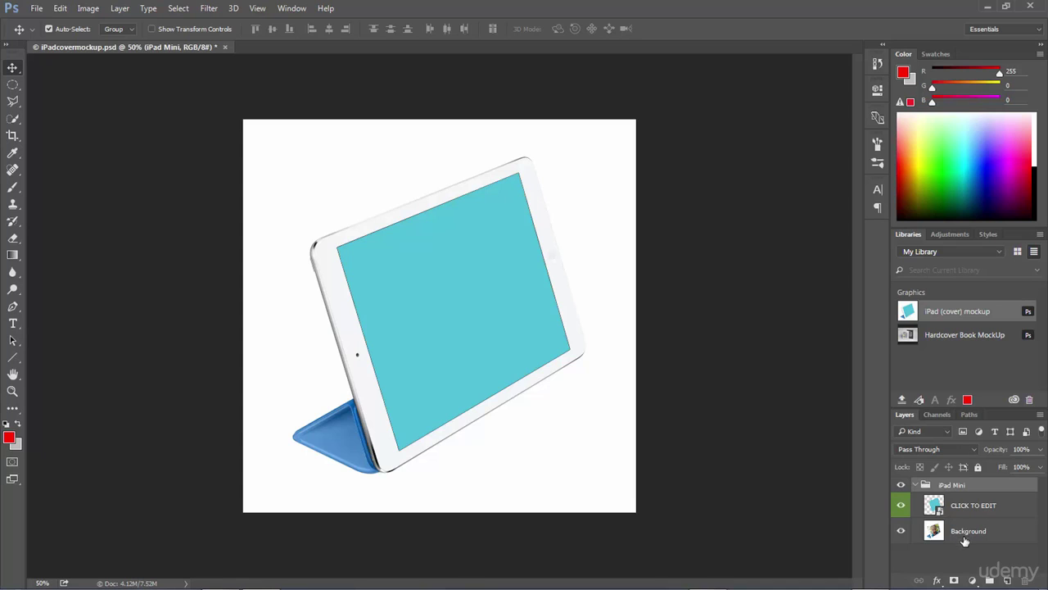
pyautogui.click(901, 532)
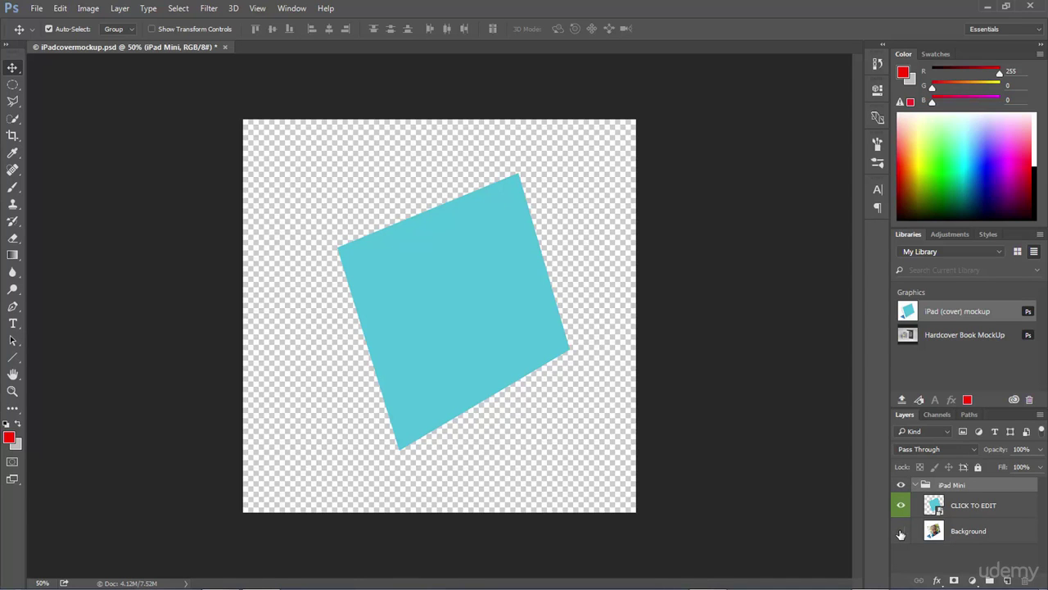
pyautogui.click(901, 534)
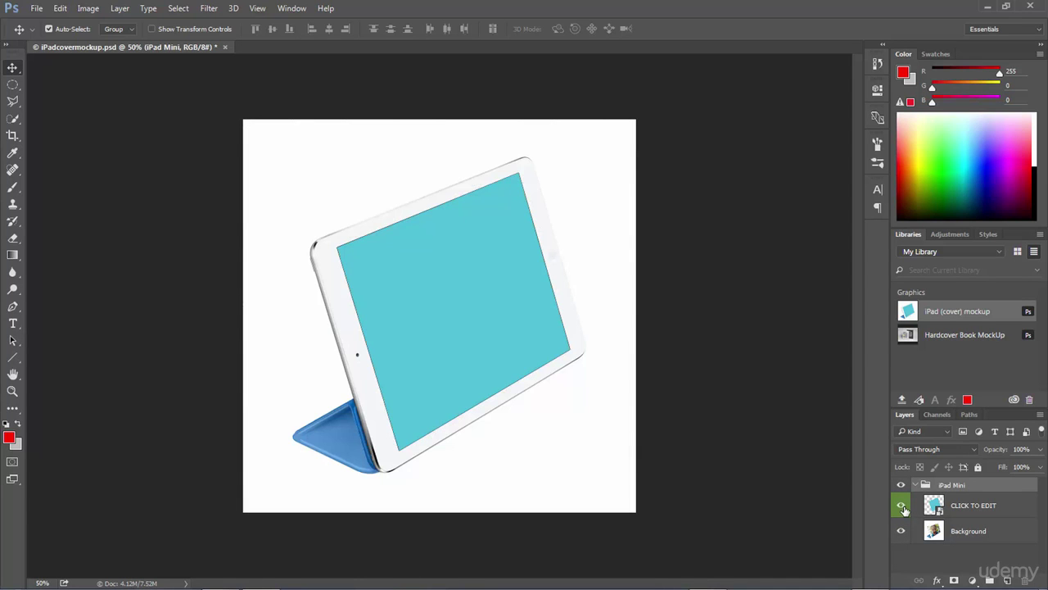
pyautogui.click(902, 506)
pyautogui.click(902, 506)
pyautogui.click(902, 506)
pyautogui.click(902, 507)
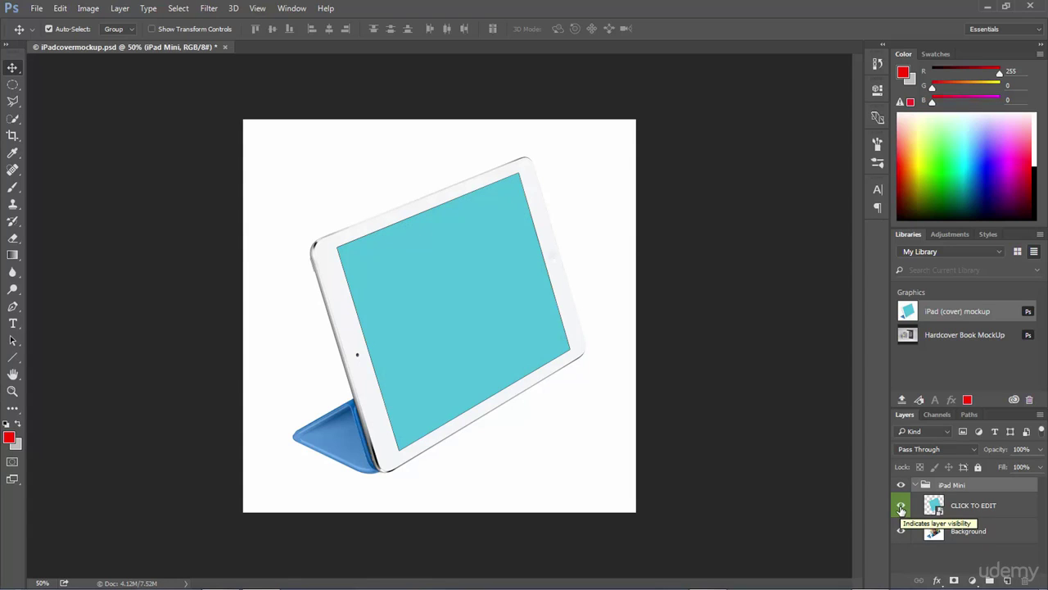
# Step: Open the website screenshot PNG and drag its layer into the iPad mockup as Layer 1
pyautogui.click(41, 9)
pyautogui.click(49, 33)
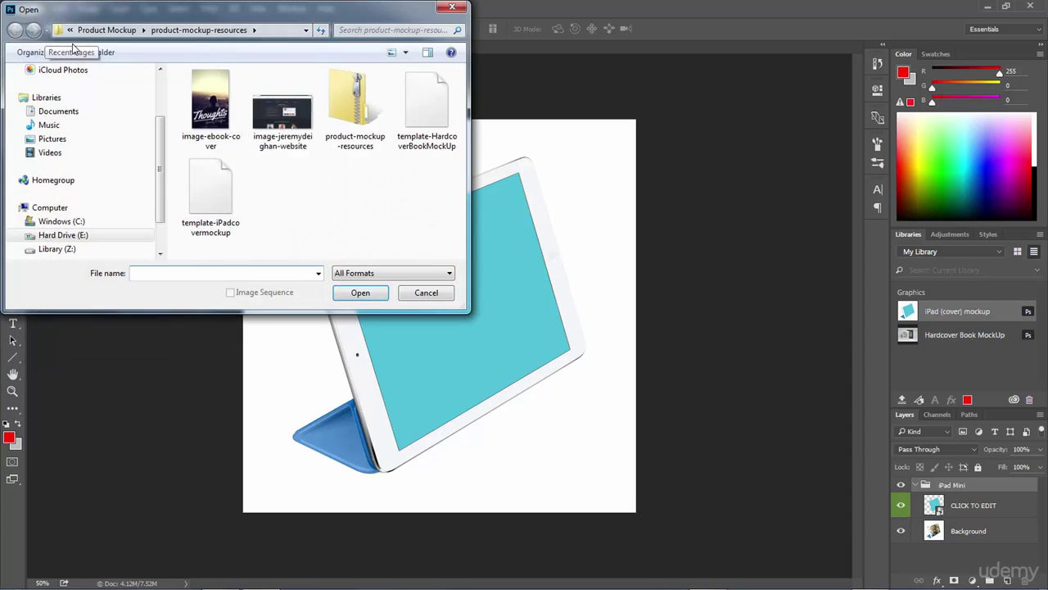
pyautogui.click(294, 138)
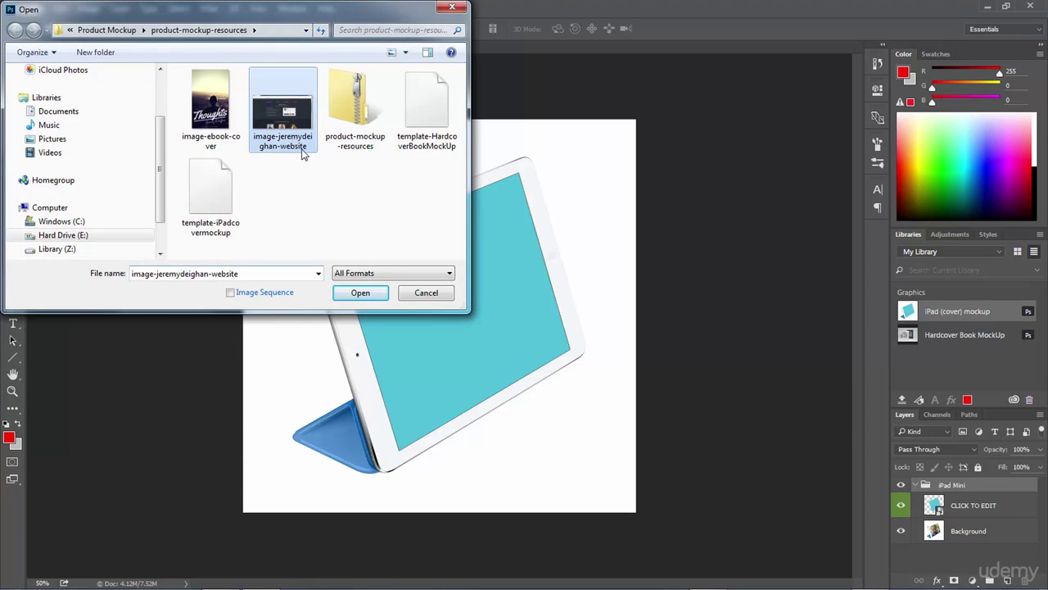
pyautogui.click(360, 293)
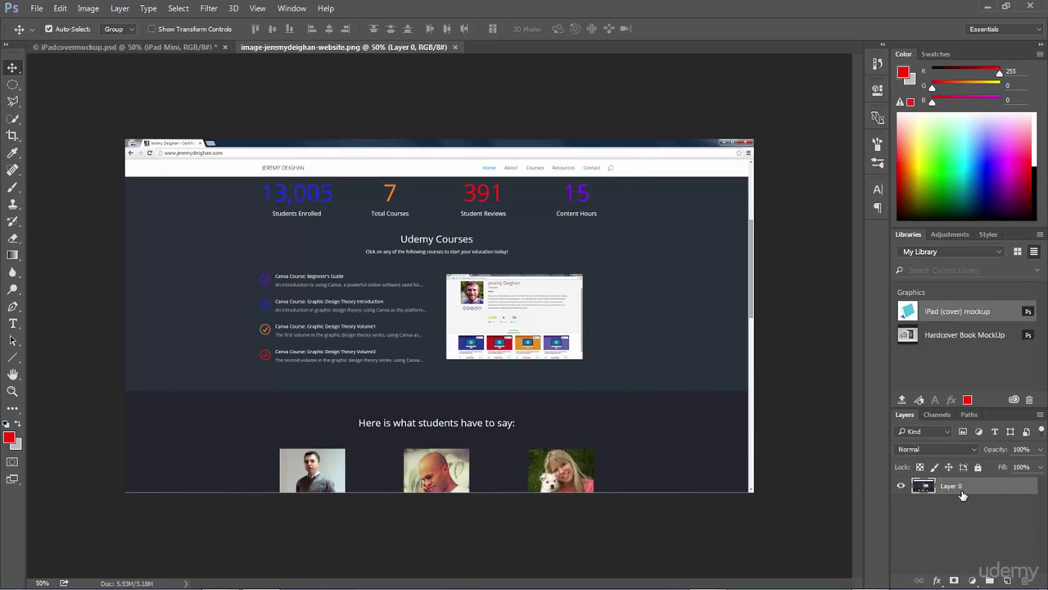
pyautogui.moveTo(962, 493); pyautogui.dragTo(440, 310)
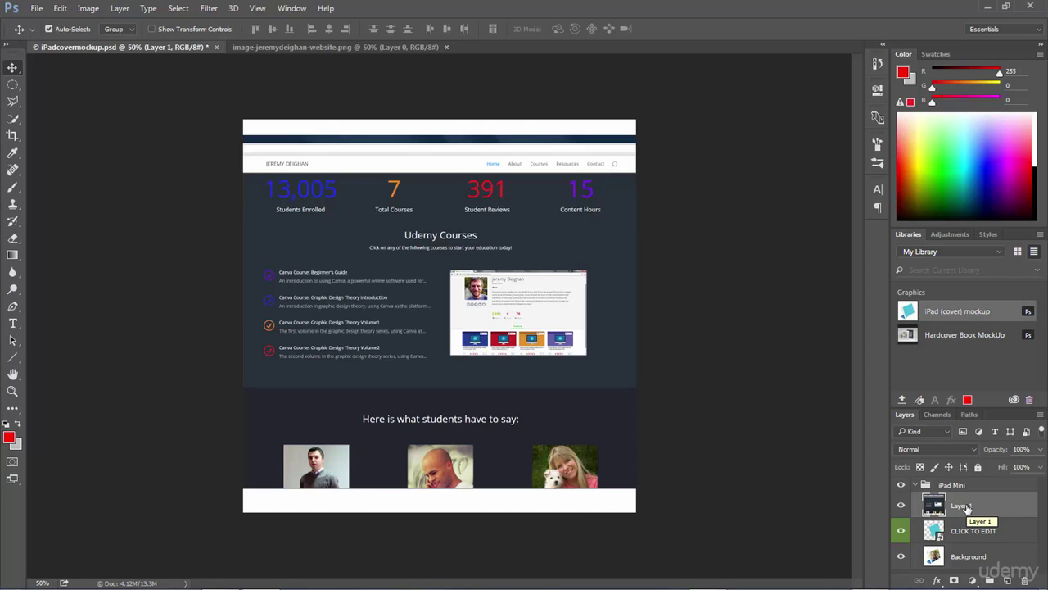
# Step: Make Layer 1 a clipping mask on the CLICK TO EDIT screen shape
pyautogui.rightClick(967, 508)
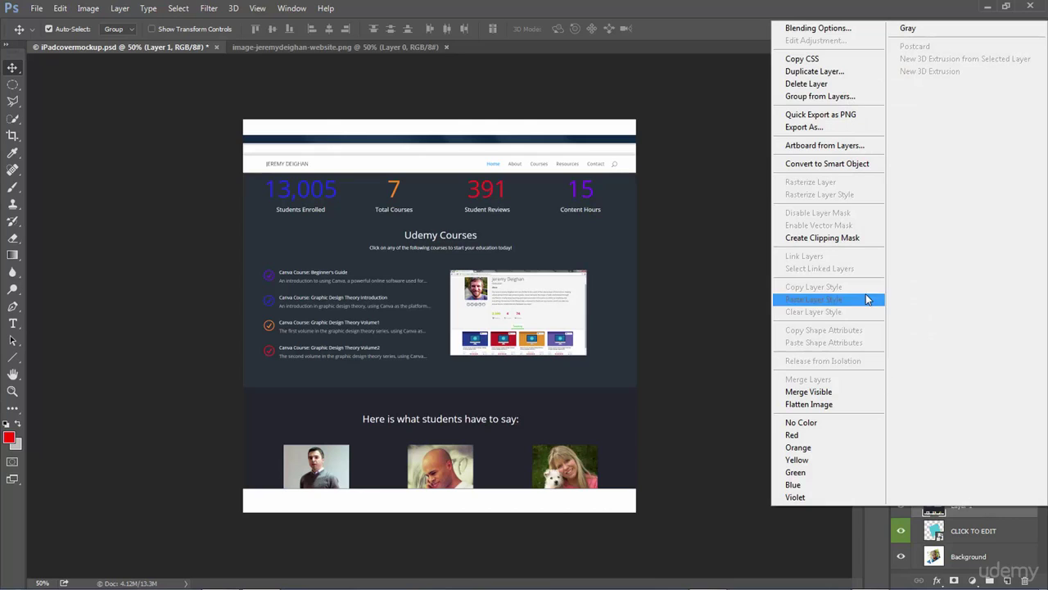
pyautogui.click(828, 238)
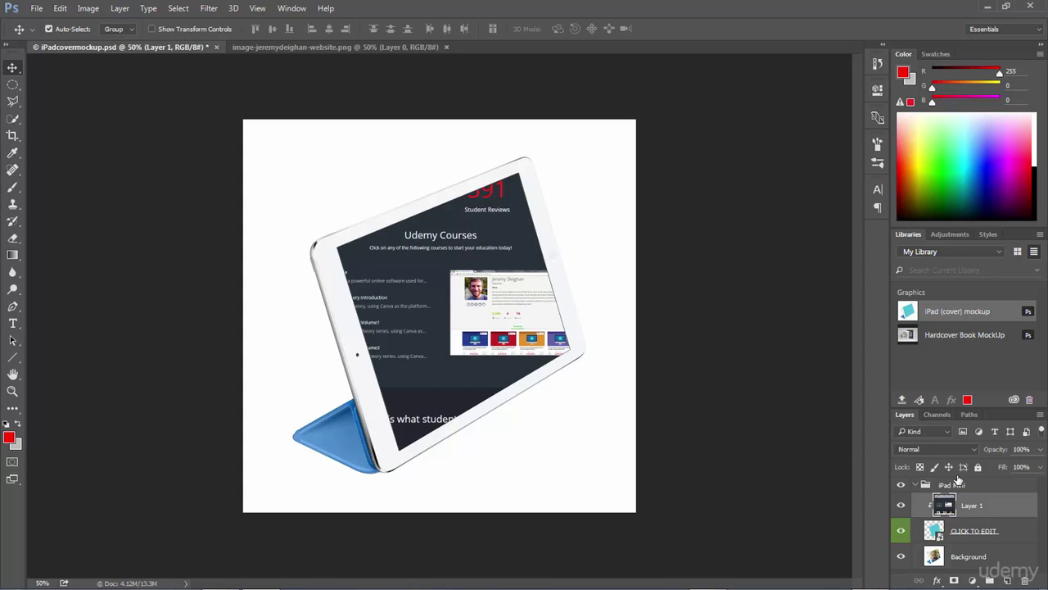
# Step: Apply Edit > Transform > Distort and drag the screenshot's four corners onto the tilted iPad screen
pyautogui.click(57, 8)
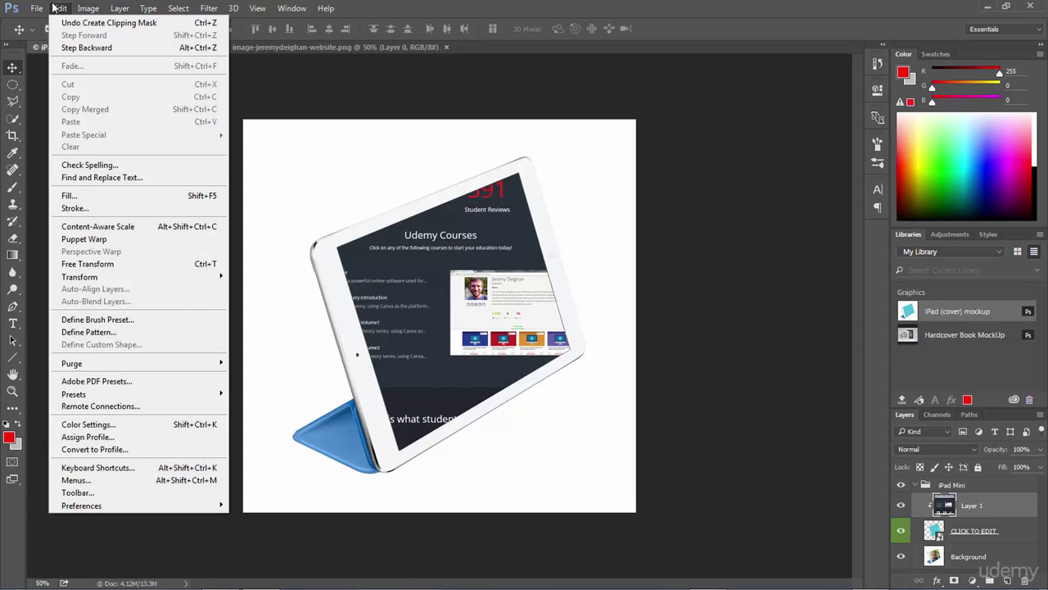
pyautogui.moveTo(102, 283)
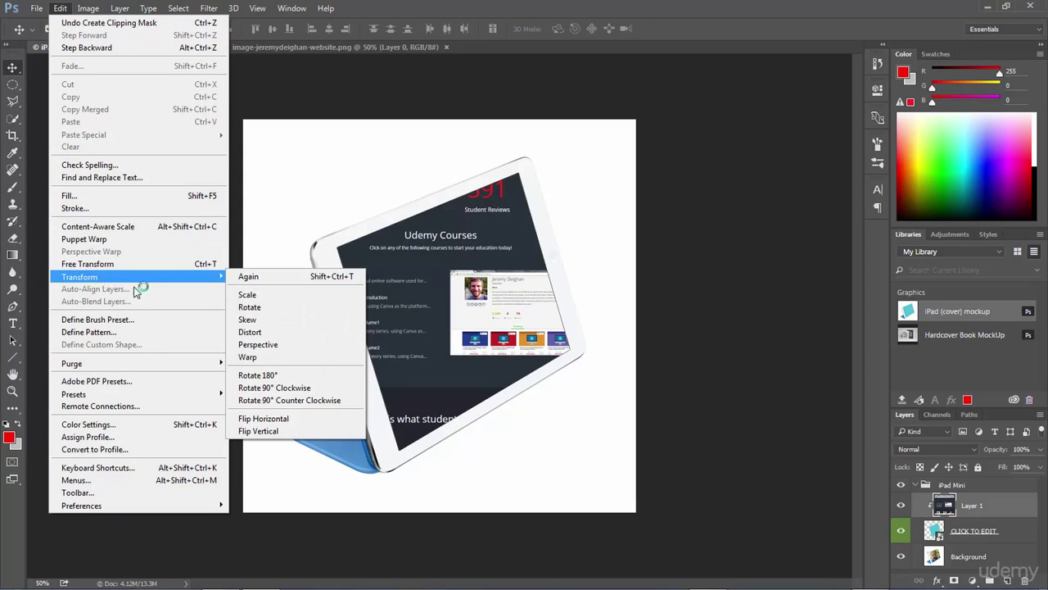
pyautogui.click(276, 330)
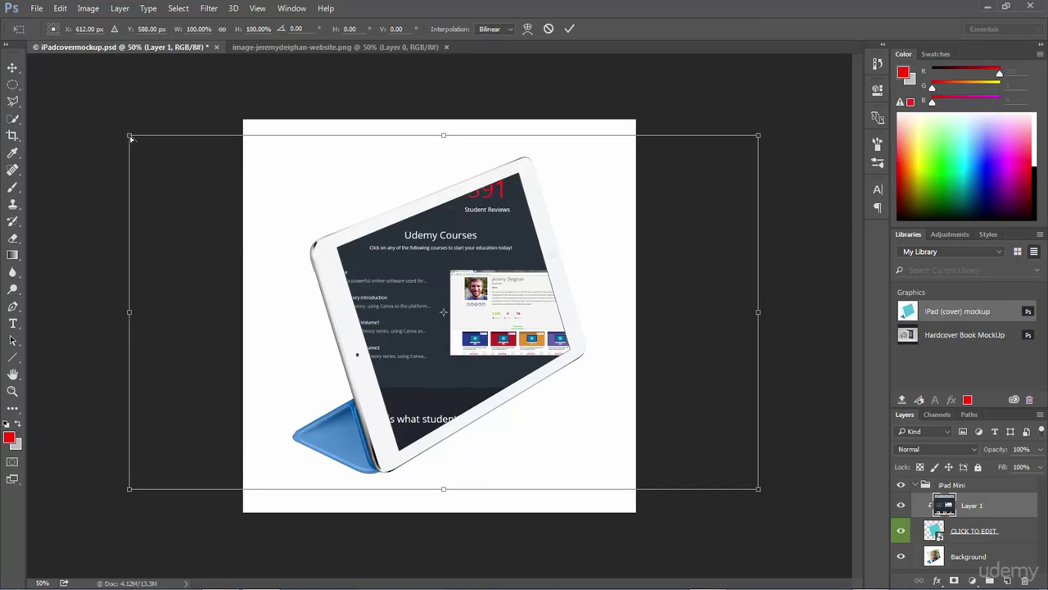
pyautogui.moveTo(129, 136); pyautogui.dragTo(337, 247)
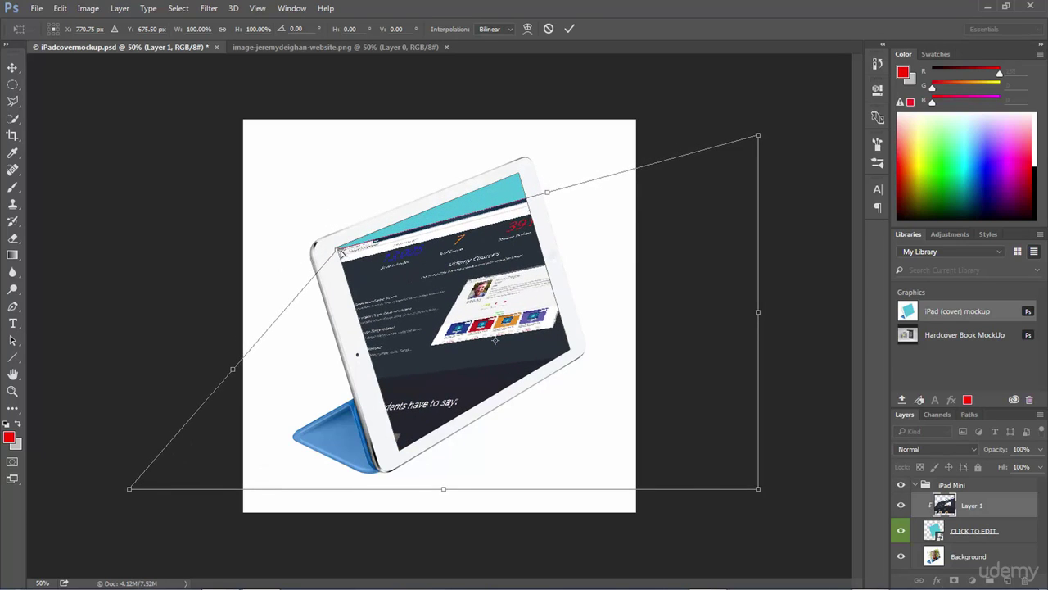
pyautogui.moveTo(339, 250); pyautogui.dragTo(338, 245)
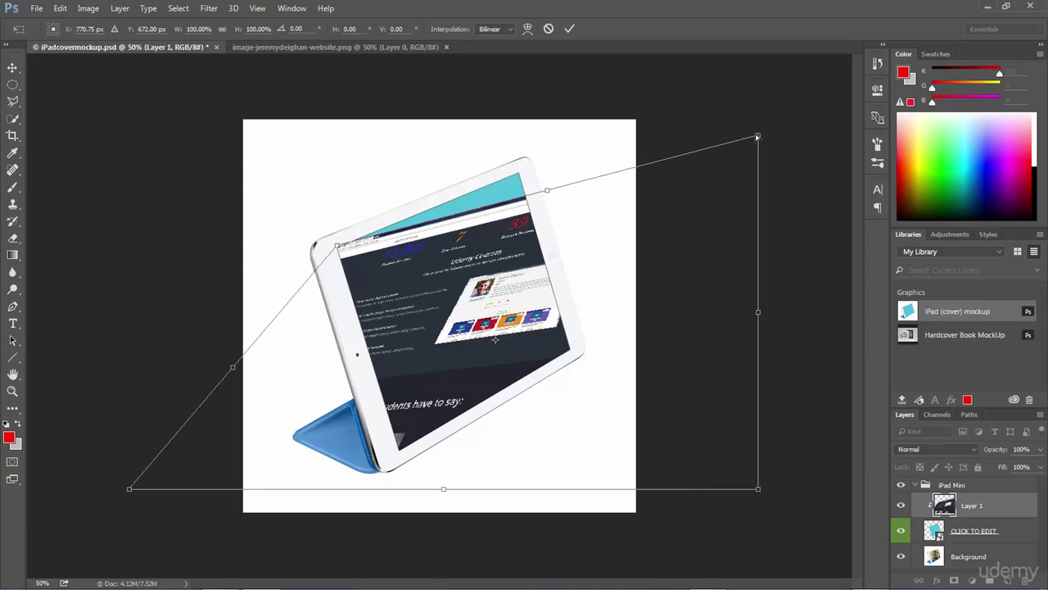
pyautogui.moveTo(759, 137); pyautogui.dragTo(521, 176)
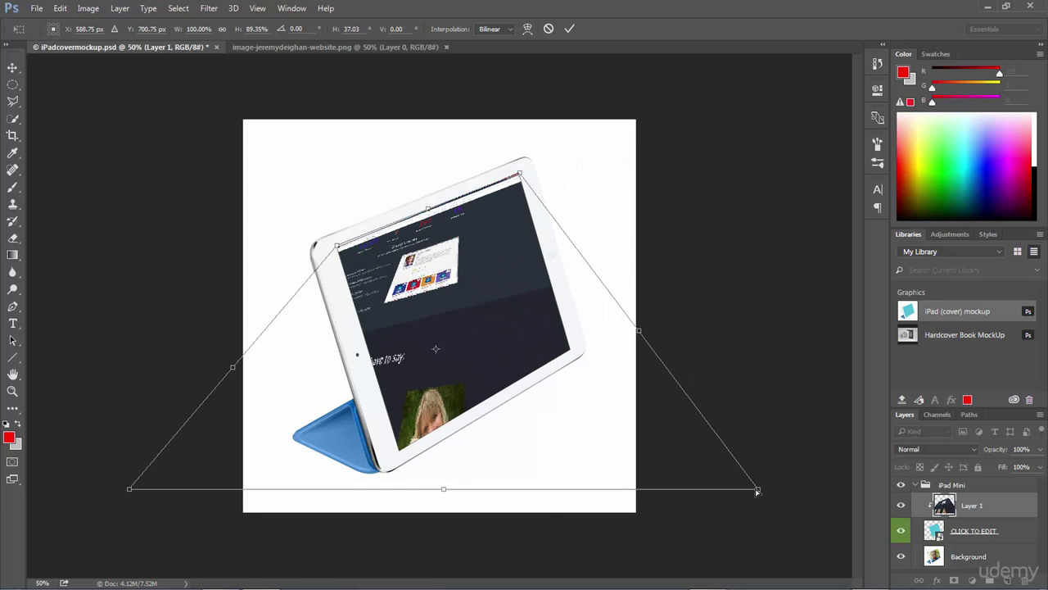
pyautogui.moveTo(760, 490); pyautogui.dragTo(570, 350)
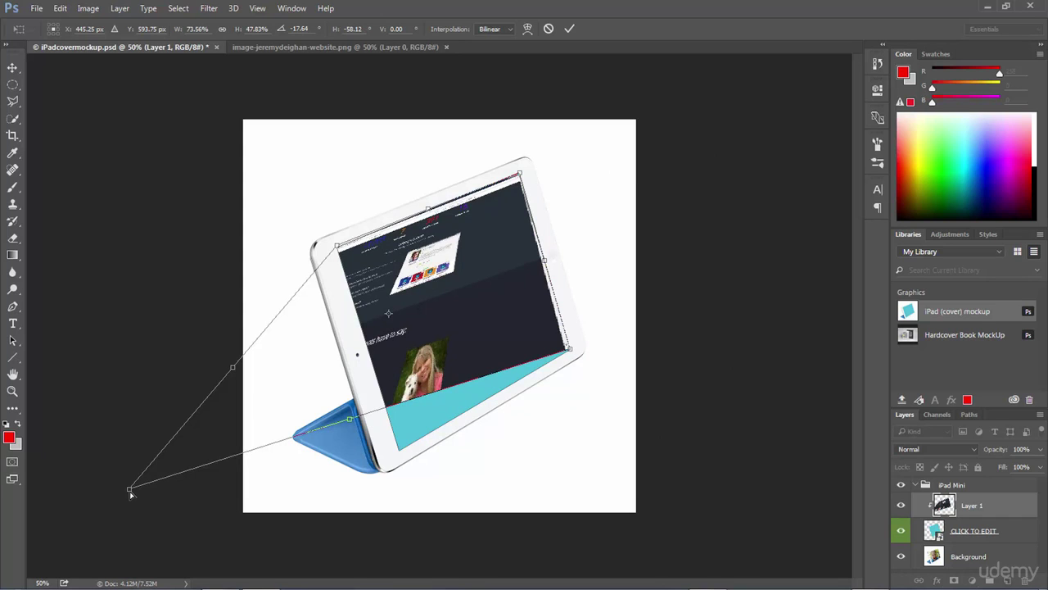
pyautogui.moveTo(132, 492); pyautogui.dragTo(401, 450)
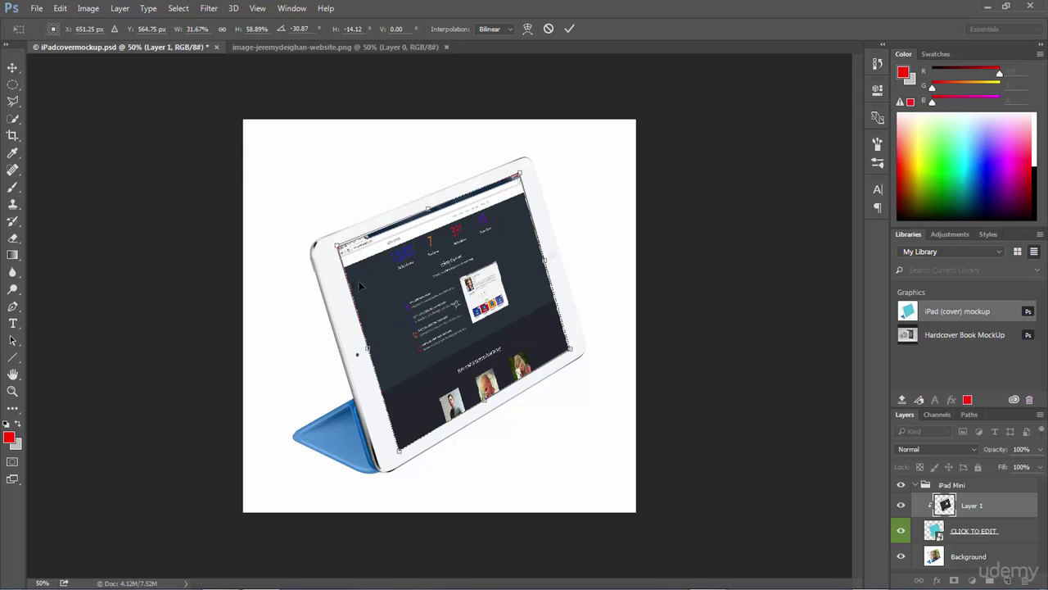
# Step: Fine-tune the top-left, top-right and bottom-right corners to fit the screen edges
pyautogui.moveTo(338, 247); pyautogui.dragTo(340, 249)
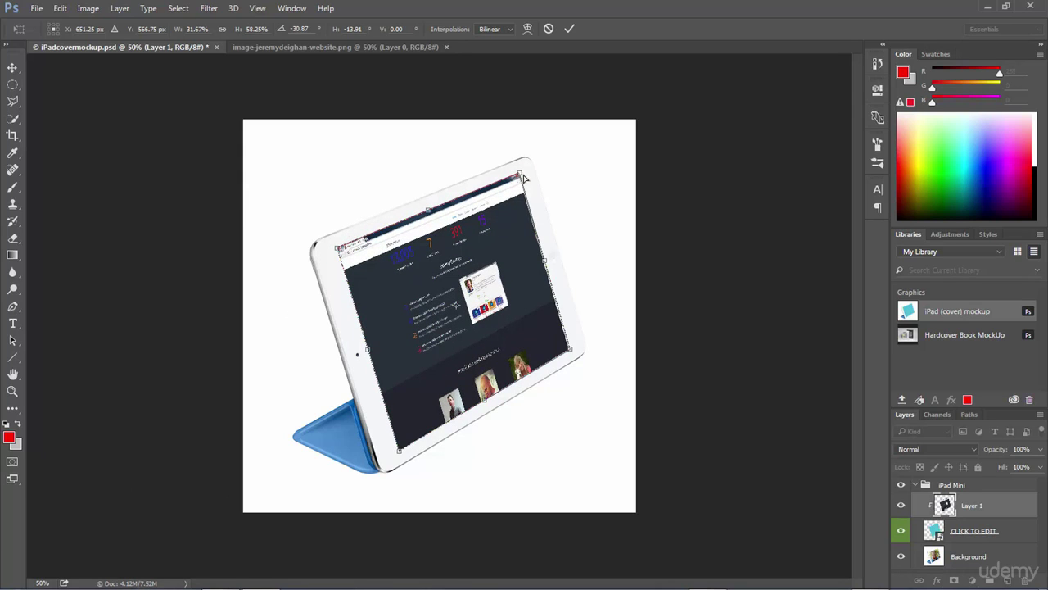
pyautogui.moveTo(522, 176); pyautogui.dragTo(521, 177)
pyautogui.moveTo(571, 352); pyautogui.dragTo(576, 352)
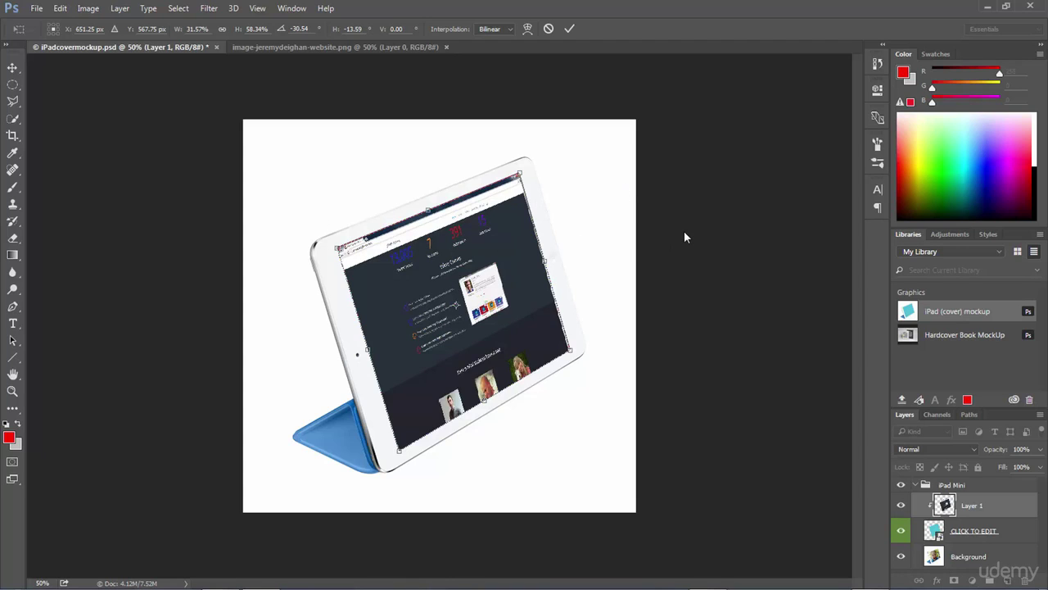
pyautogui.press('Return')
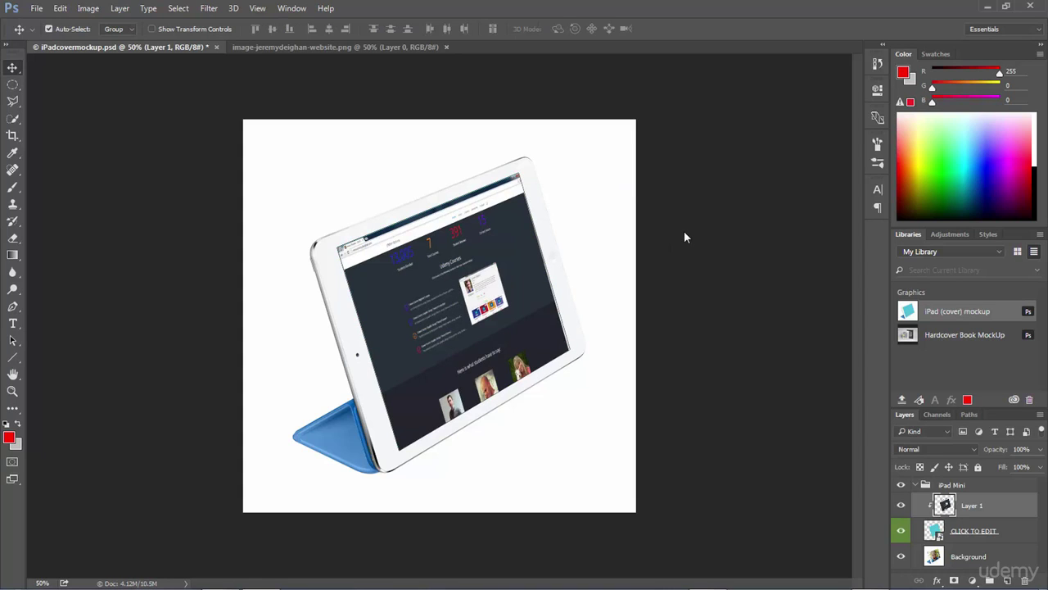